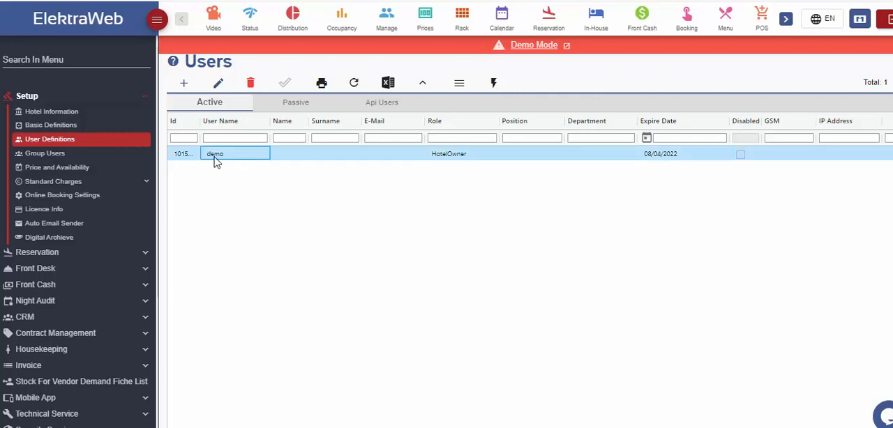
- Open the demo user's record to view its definition fields and close it without changes
double_click(303, 155)
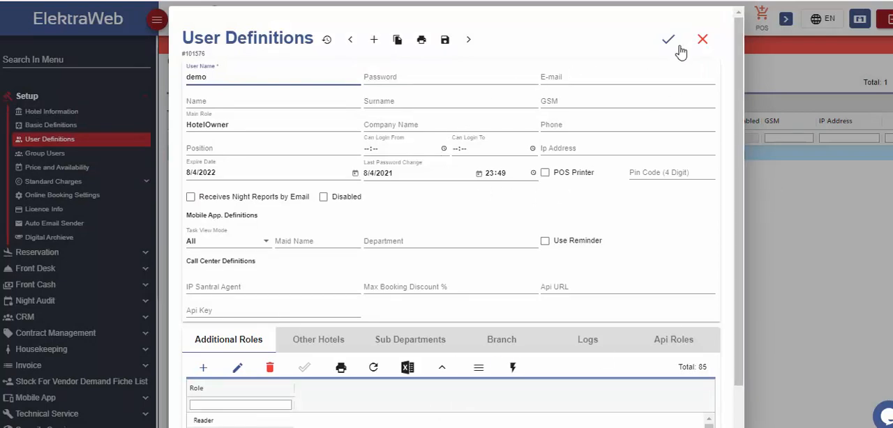
left_click(702, 36)
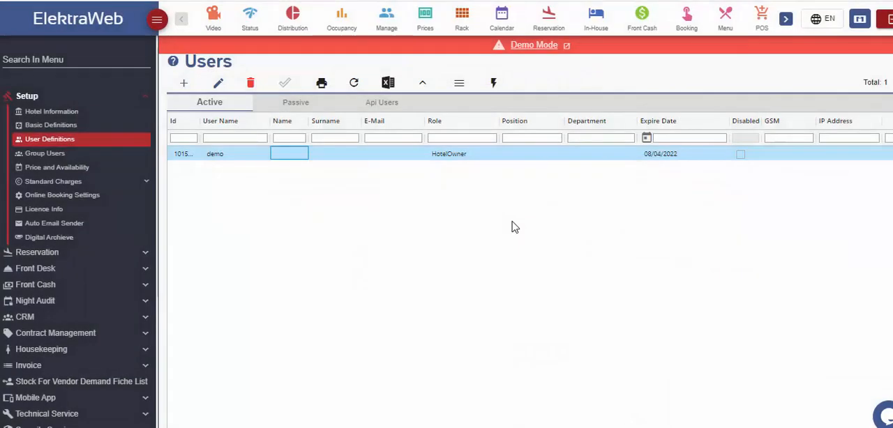
- Create a new user record and enter the user name and the account password
left_click(183, 83)
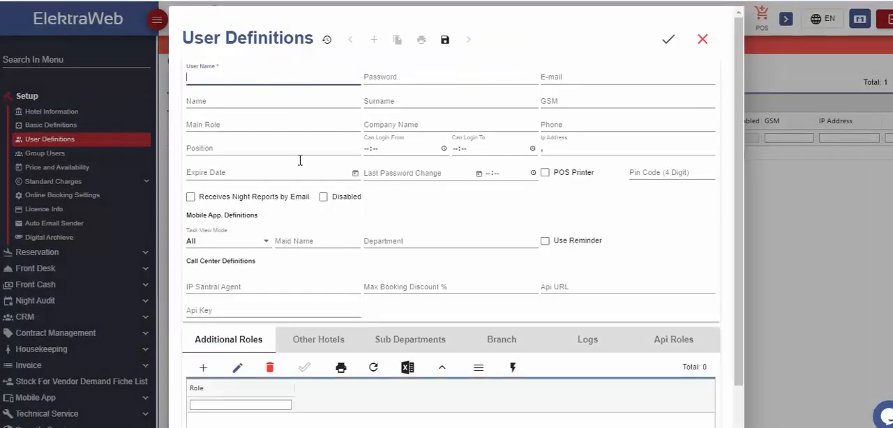
type("John Smith")
left_click(394, 80)
type("1")
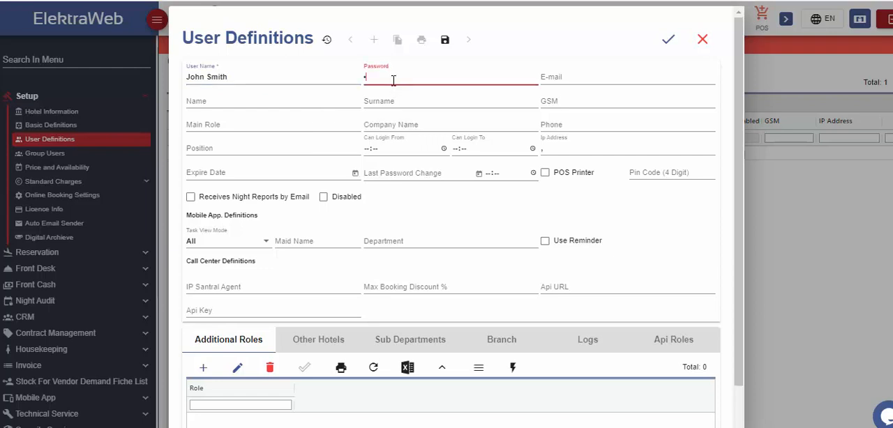
type("2345")
type("67890")
type("••••")
left_click(635, 77)
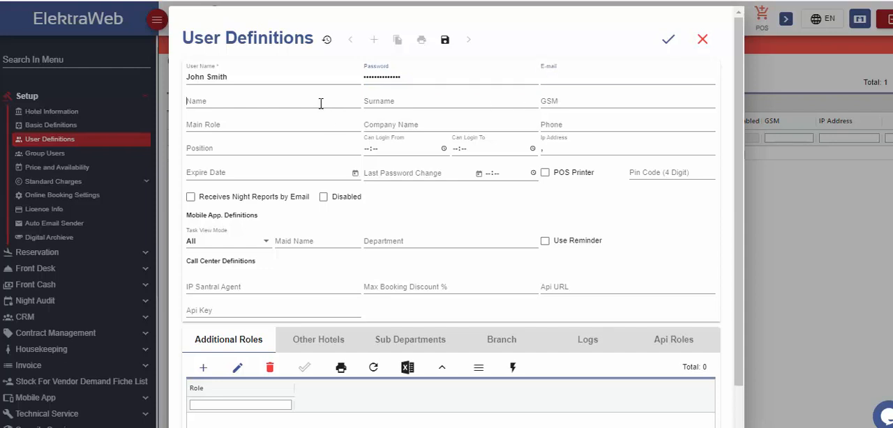
left_click(319, 101)
left_click(466, 104)
left_click(560, 106)
left_click(279, 129)
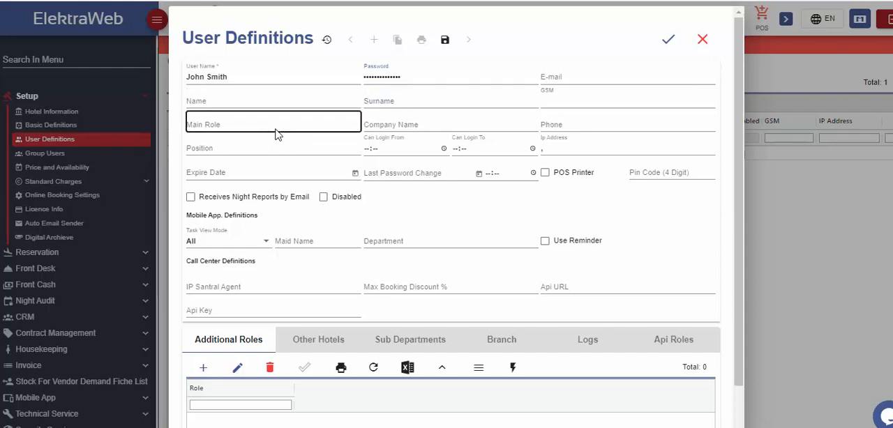
left_click(471, 126)
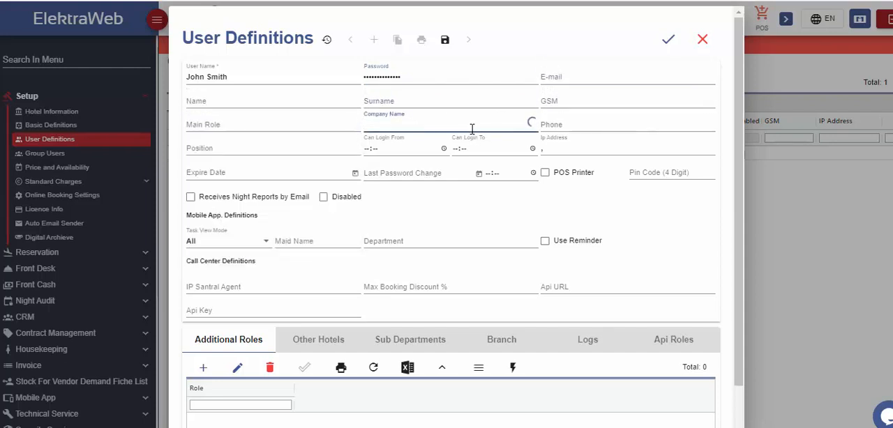
left_click(337, 148)
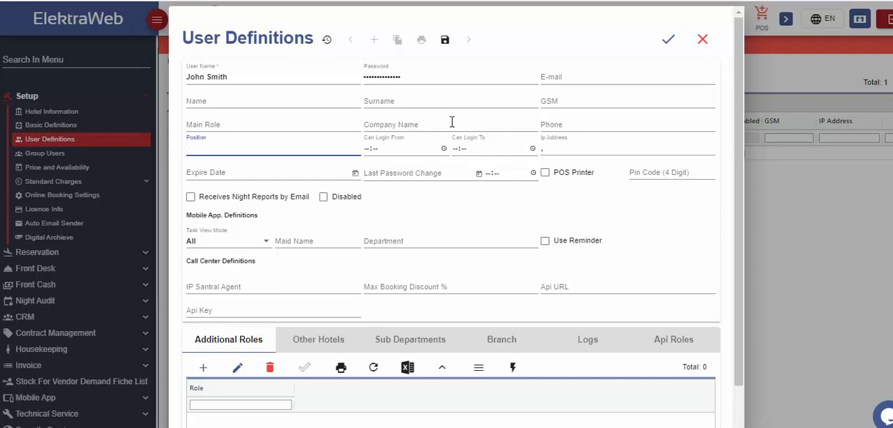
- Enter the new user's e-mail address and set the maximum booking discount to 5%
left_click(557, 77)
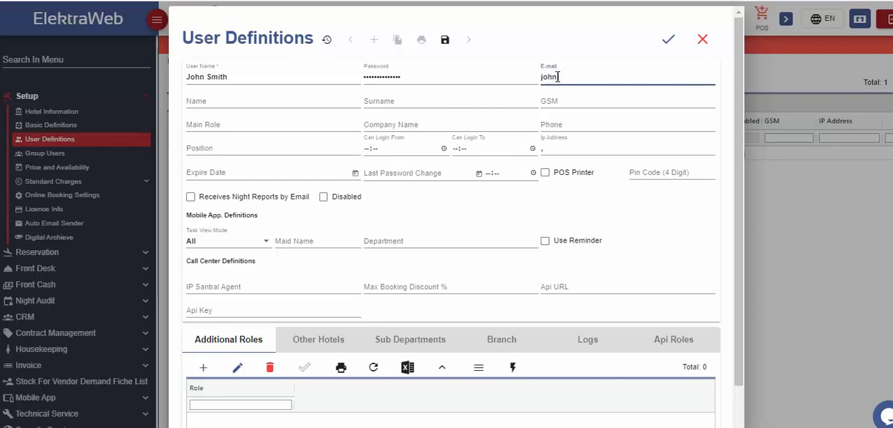
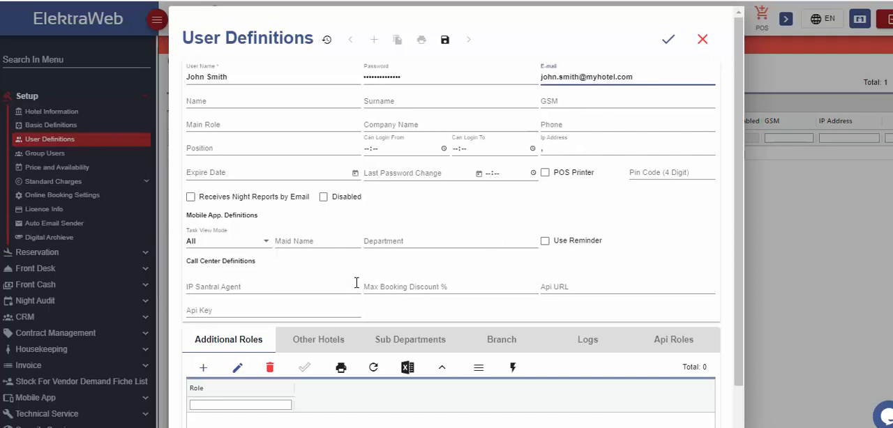
left_click(432, 284)
type("5")
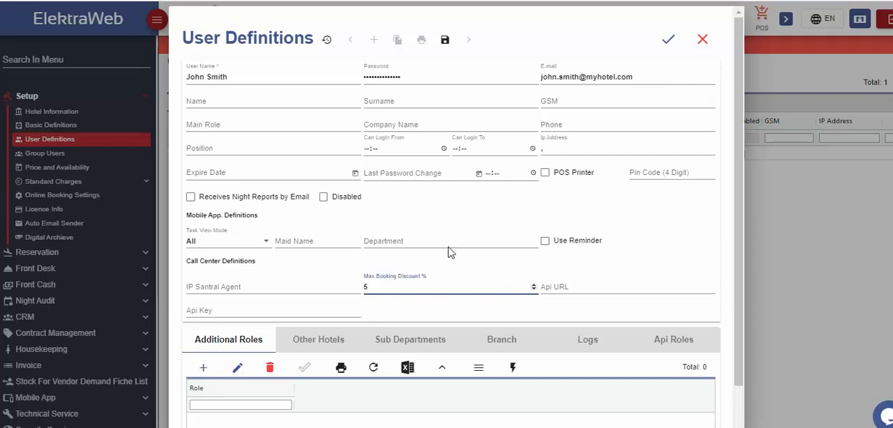
- Set the new user's main role to Front Desk
left_click(253, 124)
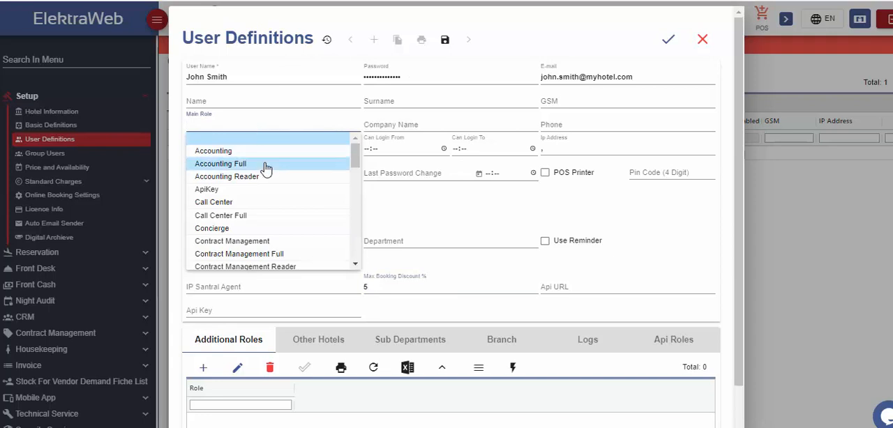
scroll(265, 169, "down", 3)
scroll(266, 173, "down", 1)
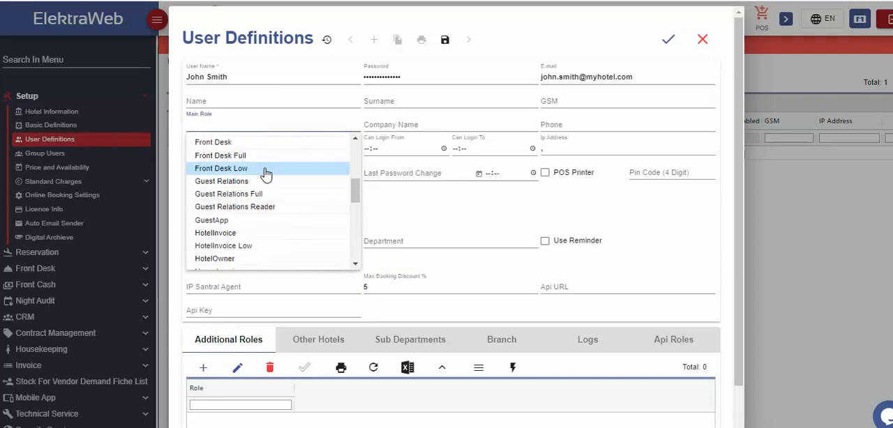
scroll(266, 173, "down", 6)
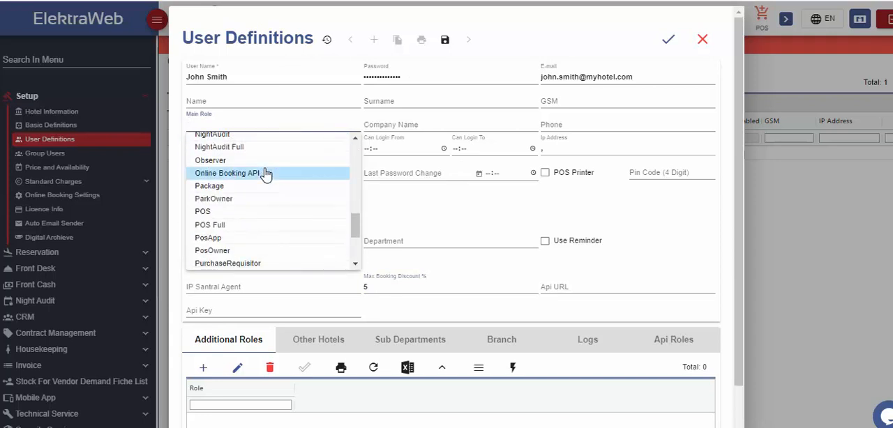
scroll(266, 173, "down", 3)
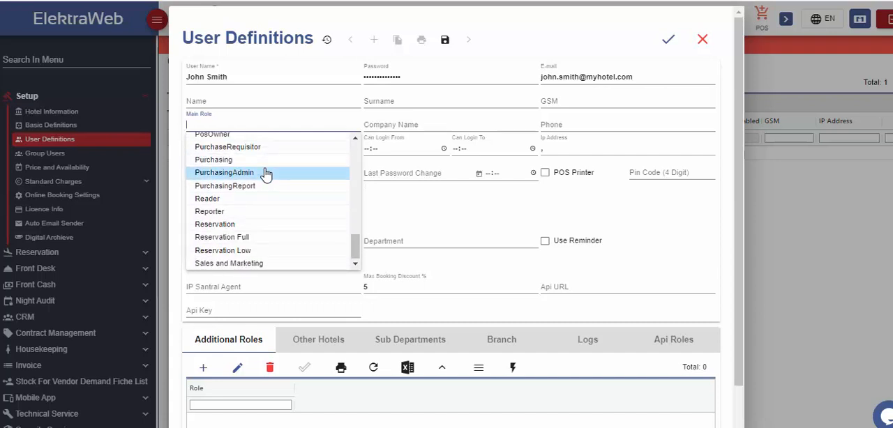
scroll(264, 236, "up", 3)
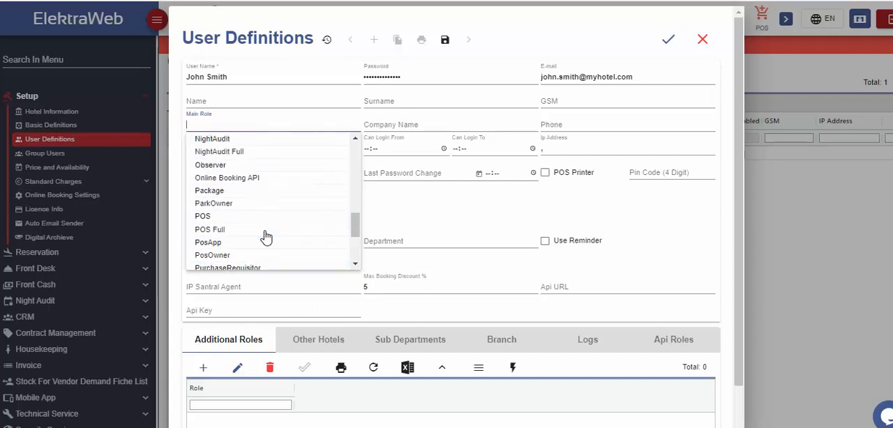
scroll(265, 237, "up", 8)
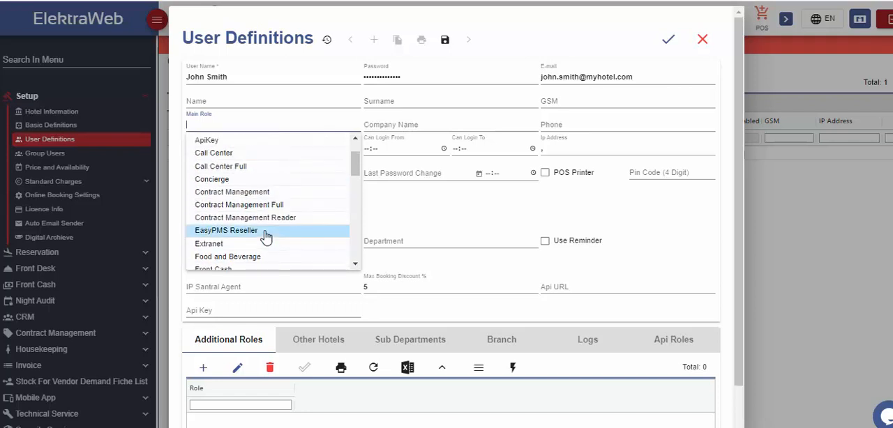
scroll(266, 237, "up", 2)
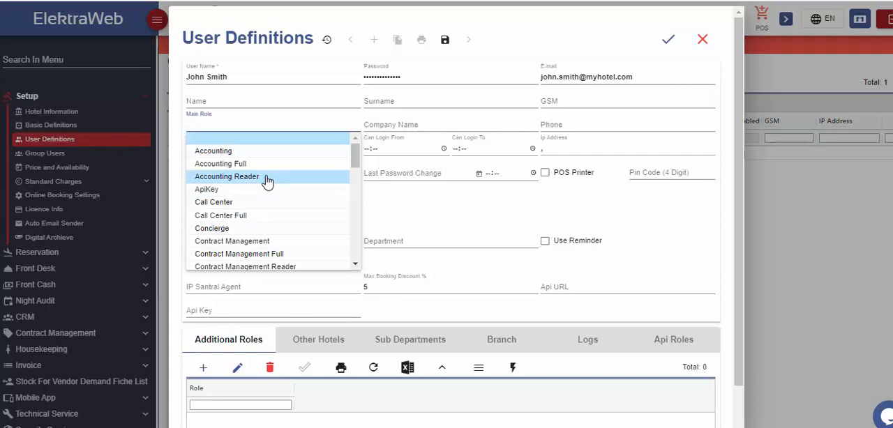
type("Fron")
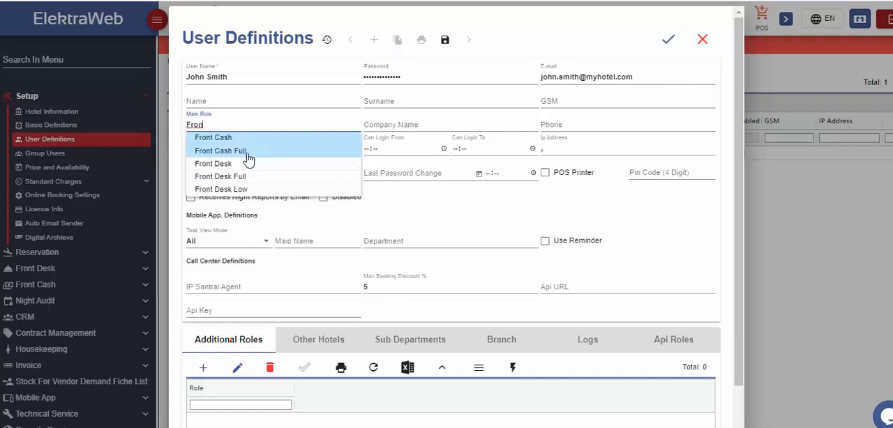
left_click(222, 164)
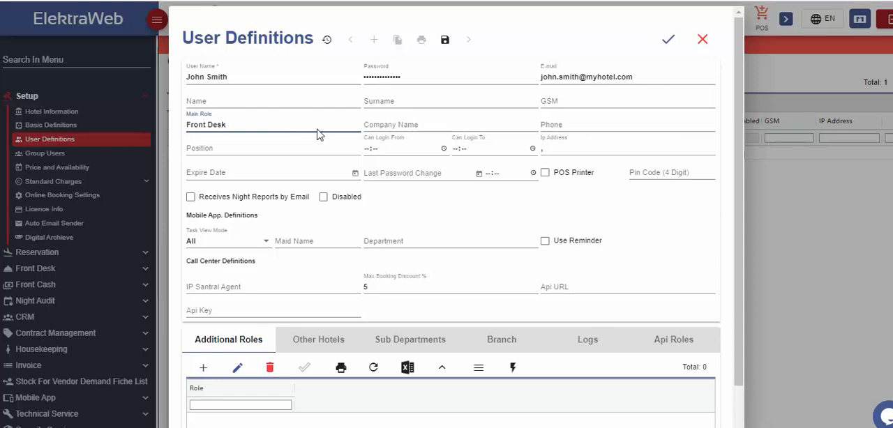
- Add Front Desk Full to the new user's additional roles
left_click(202, 368)
left_click(235, 417)
scroll(244, 389, "down", 3)
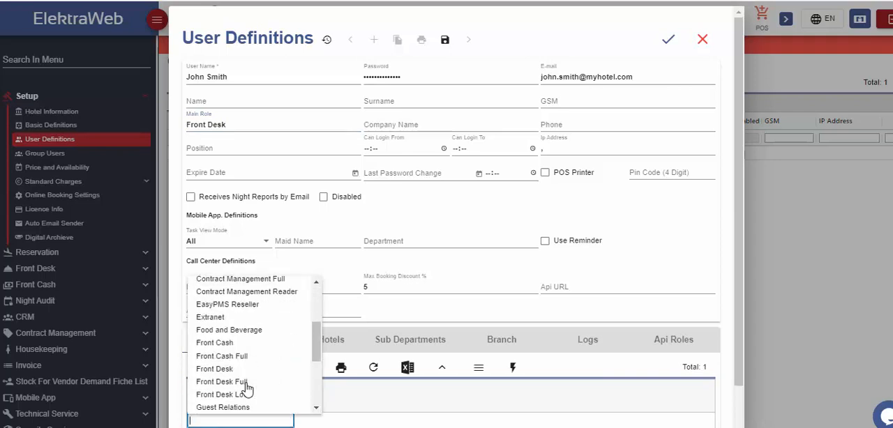
type("frong")
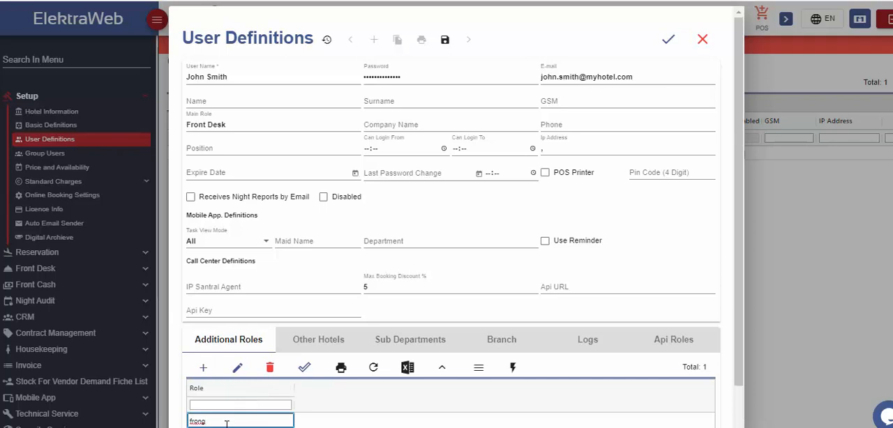
key("BackSpace")
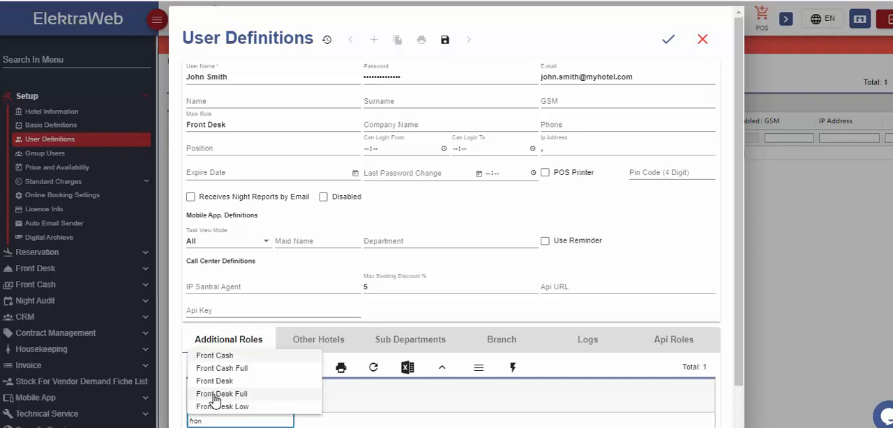
left_click(217, 389)
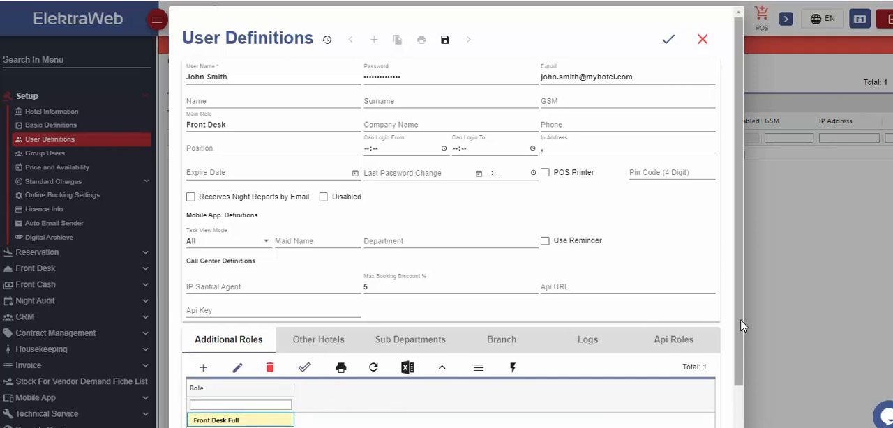
left_click_drag(741, 327, 740, 373)
left_click(217, 371)
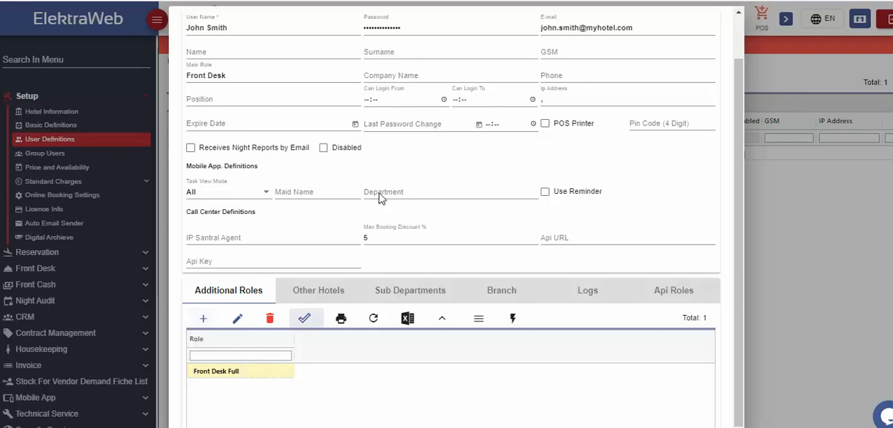
- Add NightAudit as a second additional role for the user
left_click(206, 321)
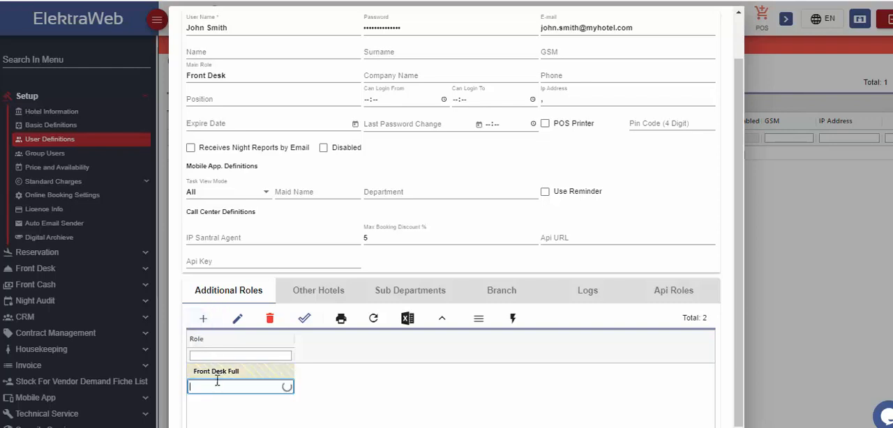
left_click(218, 385)
type("Night")
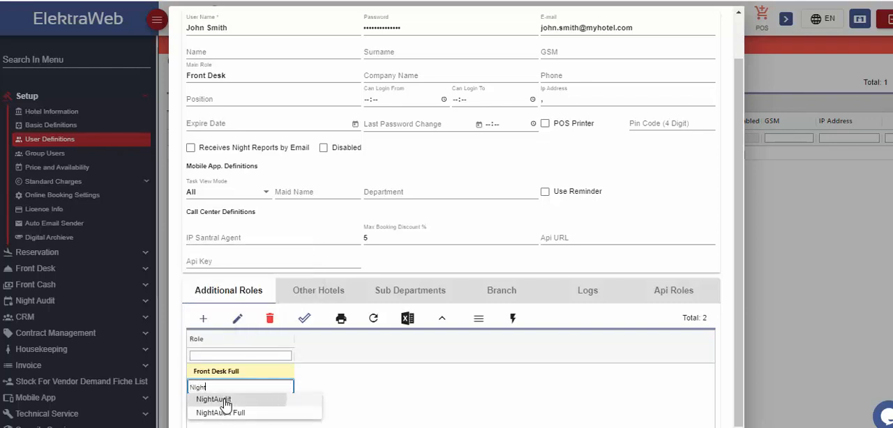
left_click(227, 400)
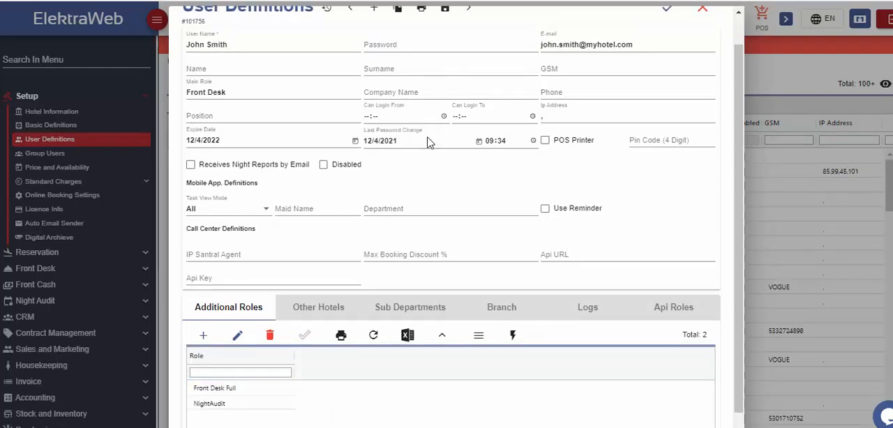
- Limit the user's permitted login time to between 08:00 and 18:00
scroll(422, 147, "up", 1)
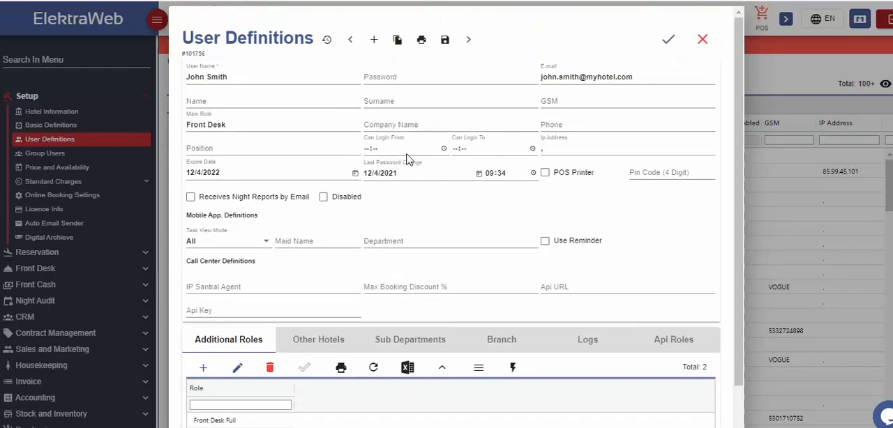
left_click(404, 151)
type("0800")
key("Tab")
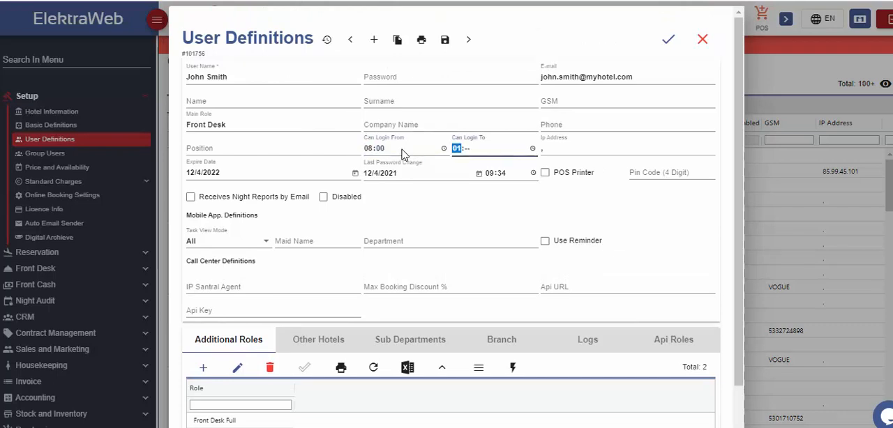
type("1800")
left_click(552, 150)
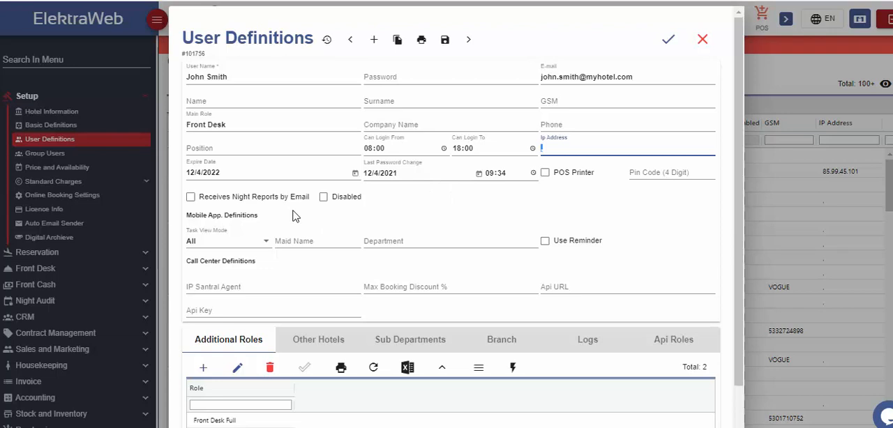
- Examine the Disabled option in the user record and the list of passive users
left_click(323, 196)
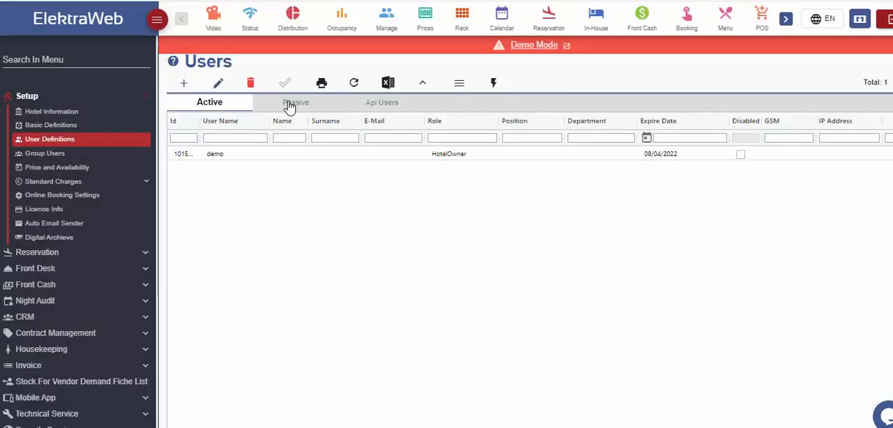
left_click(289, 105)
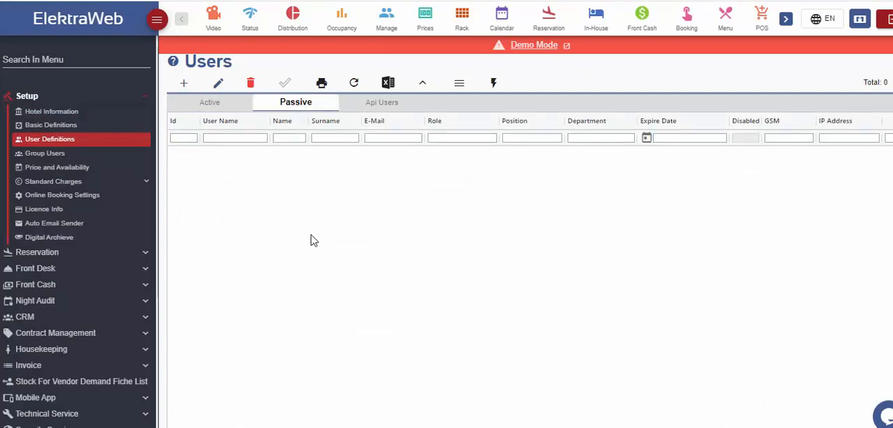
left_click(233, 103)
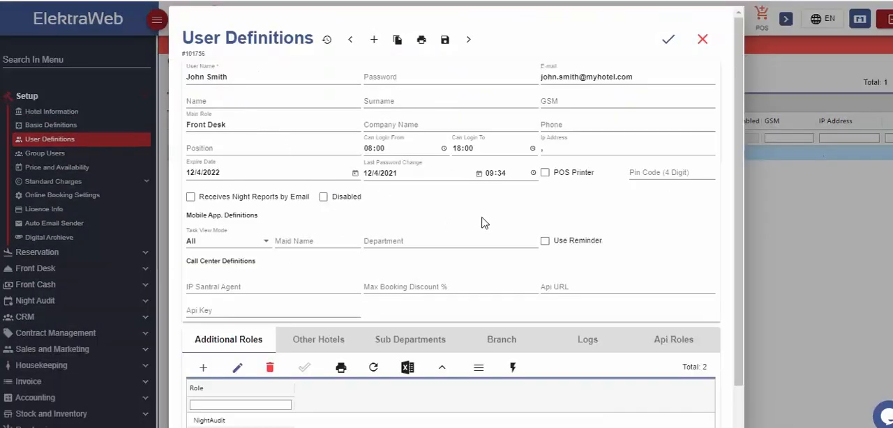
- Enable the POS Printer option in the user's record
left_click(546, 174)
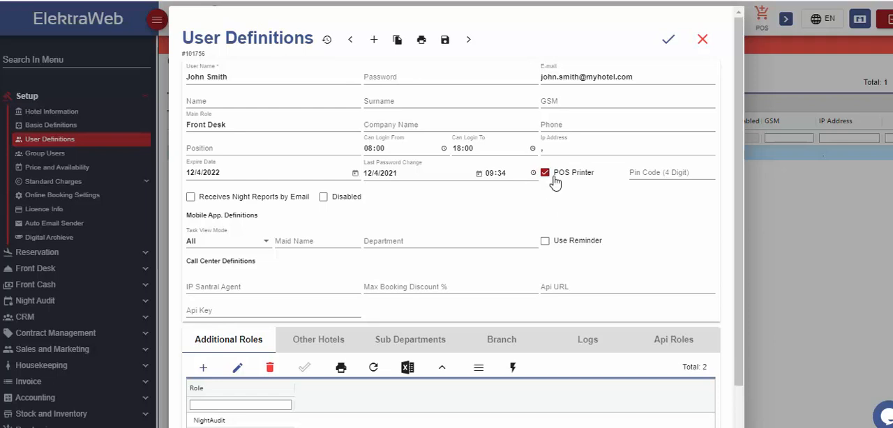
- Enable the Use Reminder option, pass through the call center fields and enter the user's four-digit PIN code
left_click(545, 242)
left_click(214, 288)
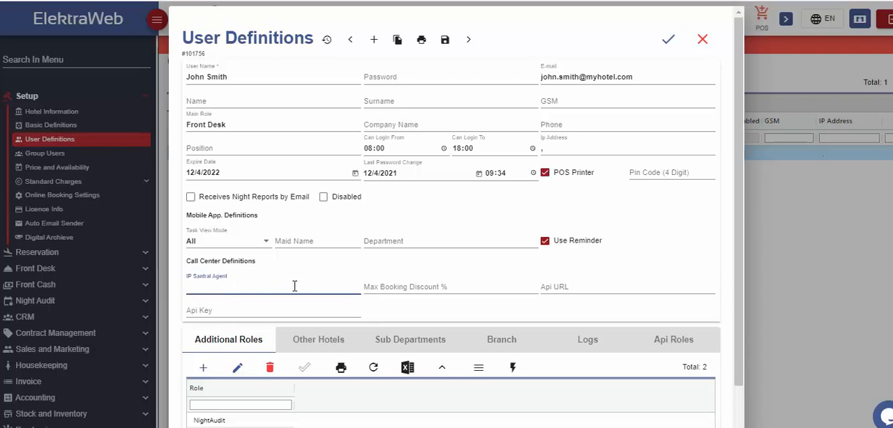
left_click(589, 286)
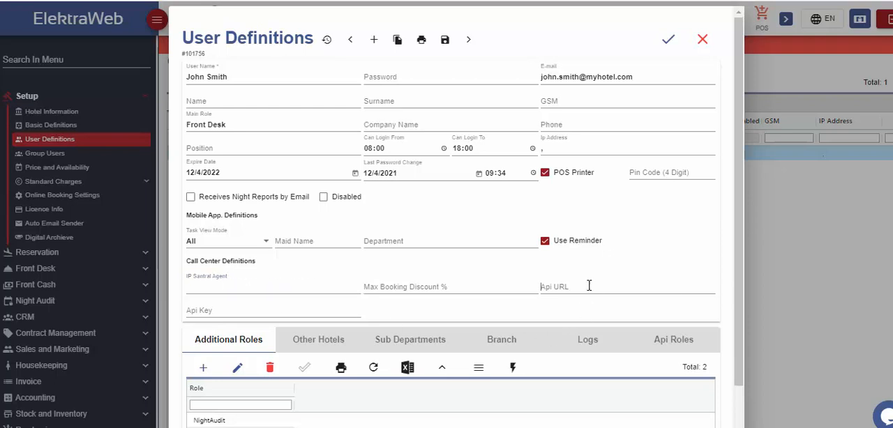
left_click(270, 311)
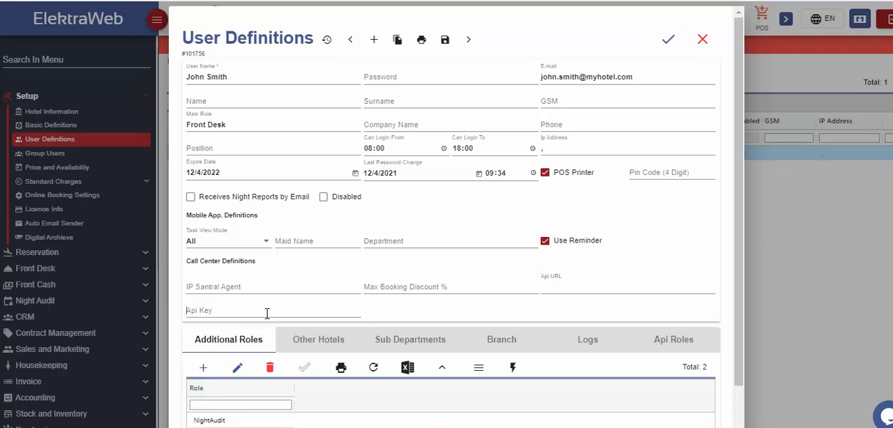
left_click(657, 173)
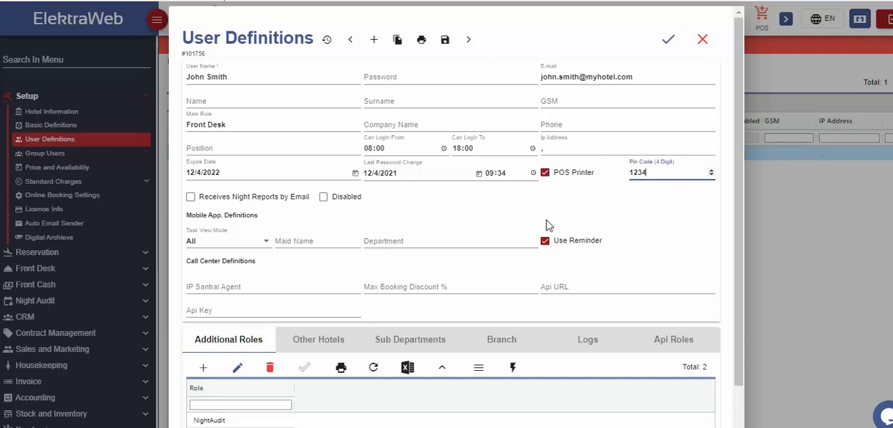
- Check the User Department Definitions list and set the user's department to Front Office
left_click(411, 242)
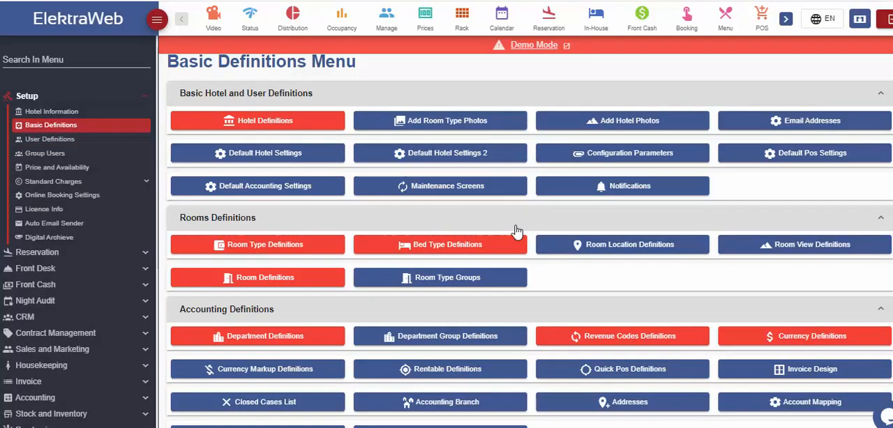
scroll(369, 249, "down", 5)
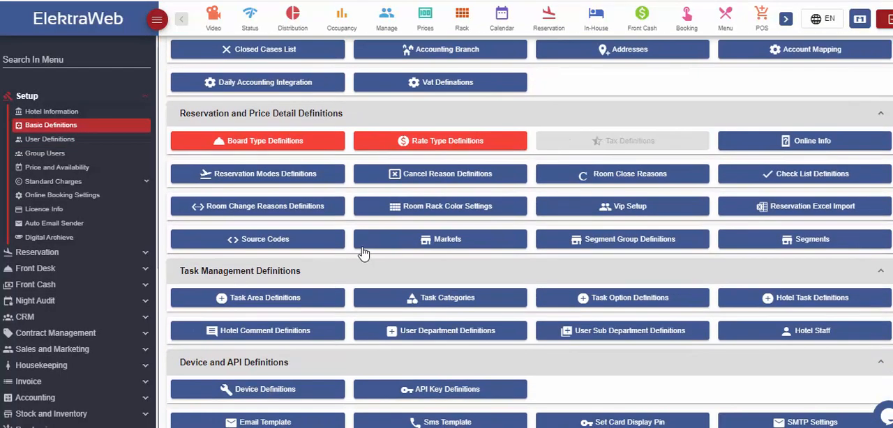
left_click(472, 335)
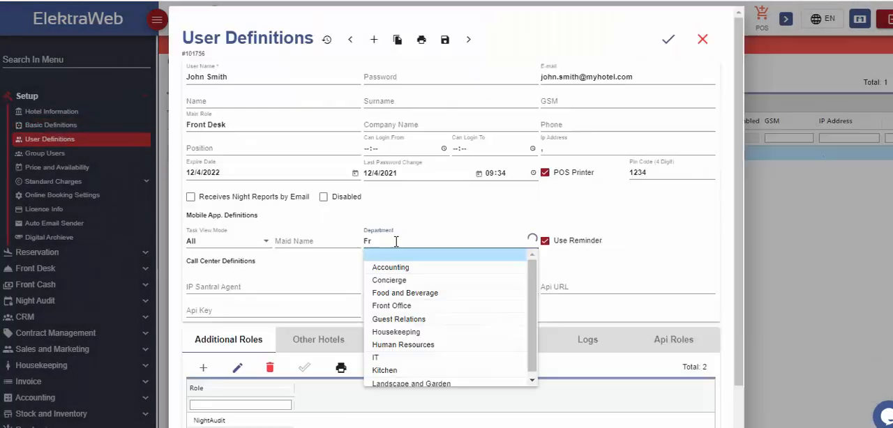
type("o")
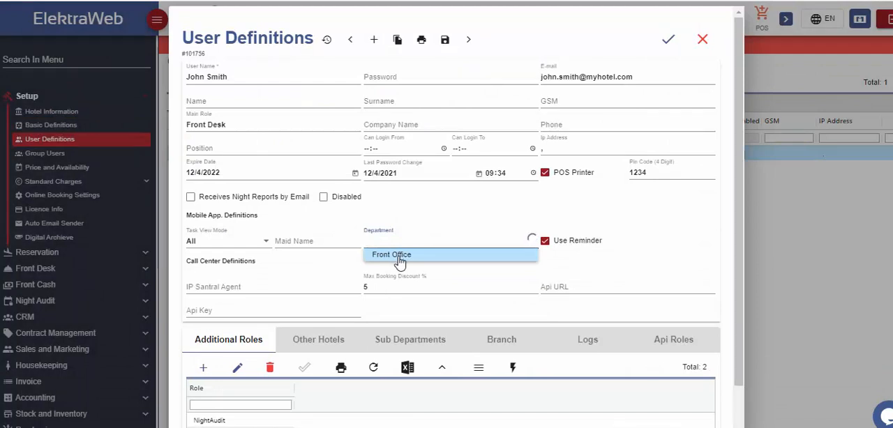
left_click(399, 258)
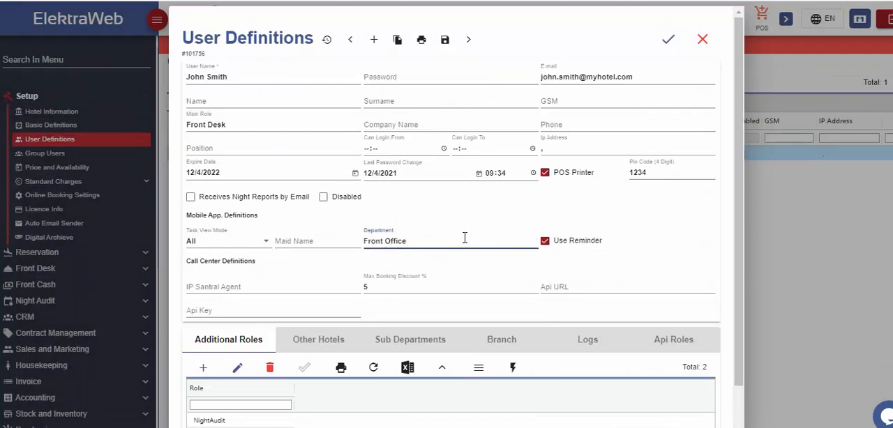
- Set the user's task view mode to My Tasks and the expire date to 30/4/2022
left_click(256, 250)
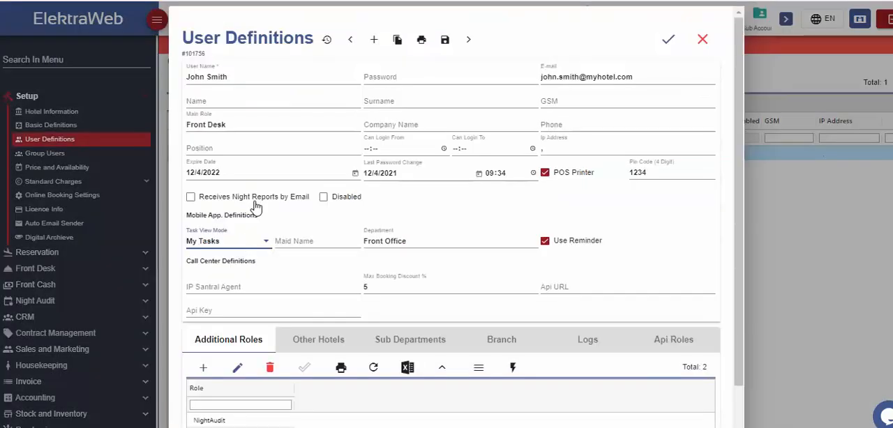
left_click(355, 173)
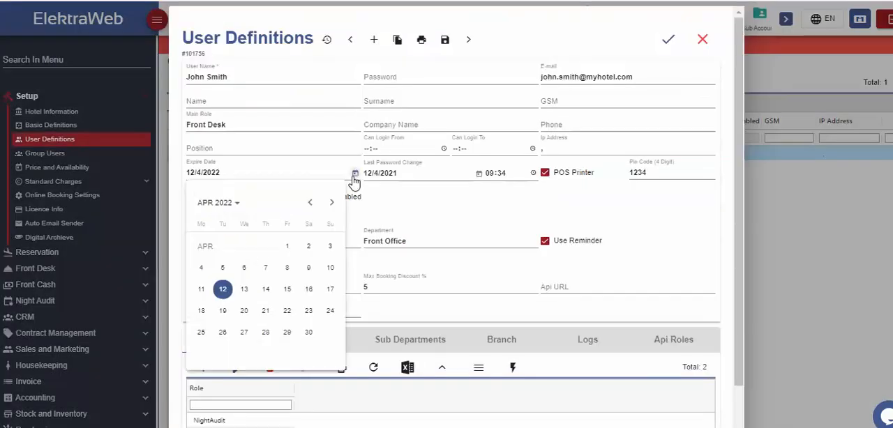
left_click(309, 333)
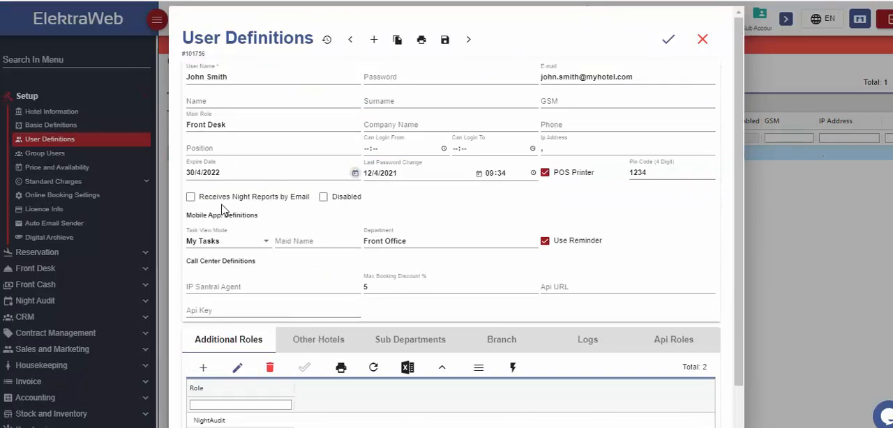
- Enable the Receives Night Reports by Email option and clear it again
left_click(190, 199)
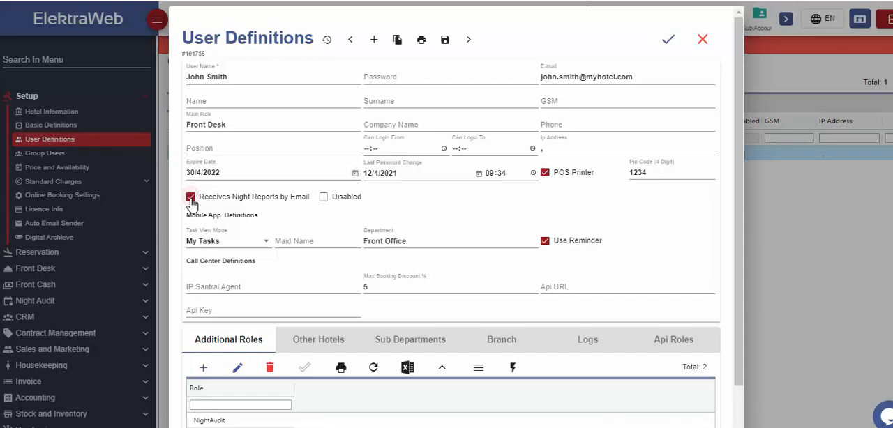
left_click(190, 198)
- Allow the user access to The Castle Hotel as another hotel with the role Front Desk Low
left_click(318, 339)
scroll(311, 302, "down", 1)
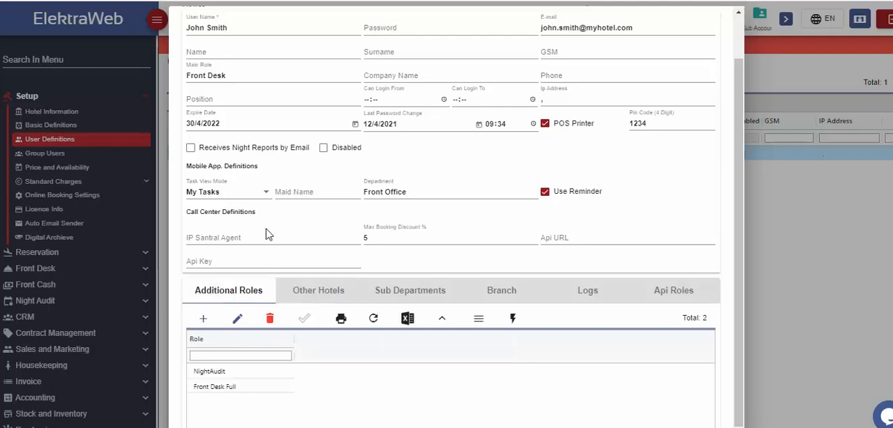
left_click(309, 297)
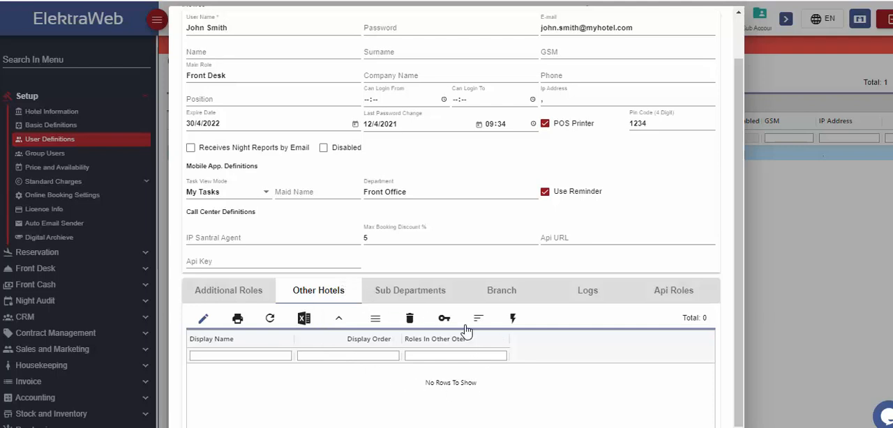
left_click(512, 319)
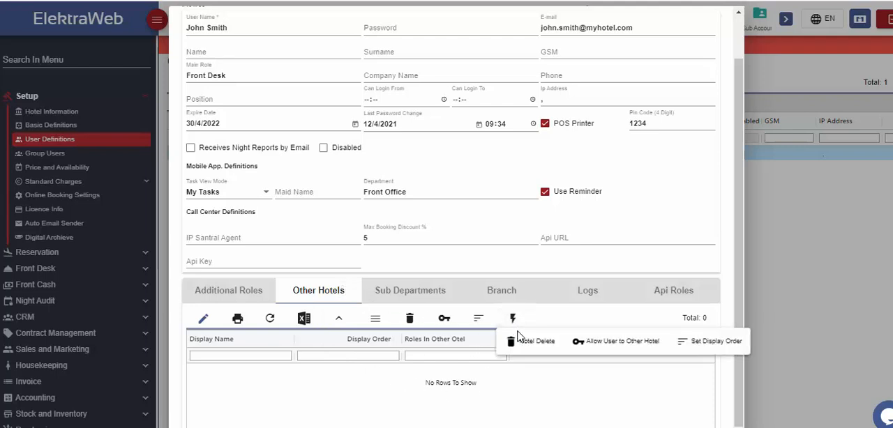
left_click(614, 349)
left_click(475, 202)
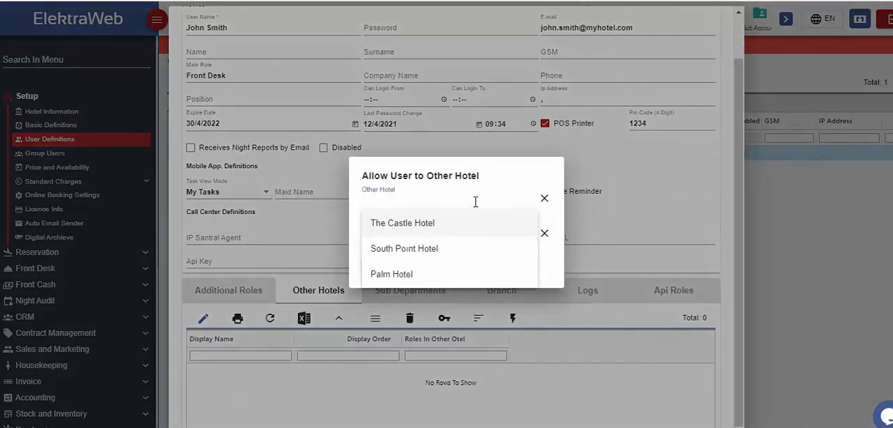
left_click(422, 226)
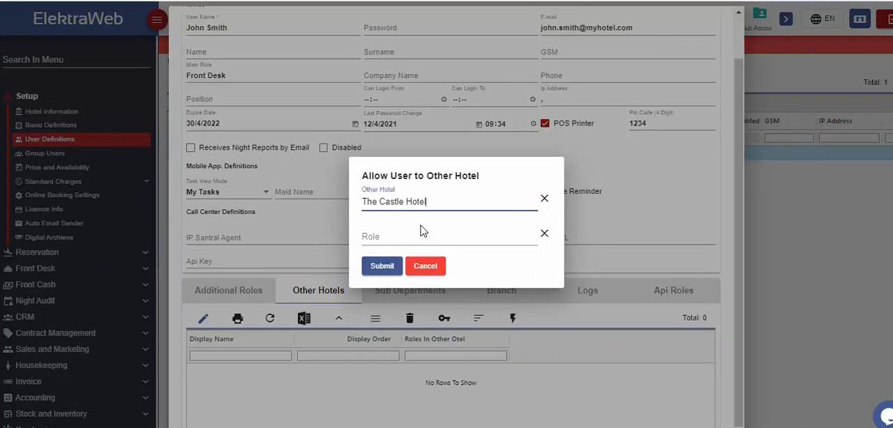
left_click(421, 237)
left_click(420, 259)
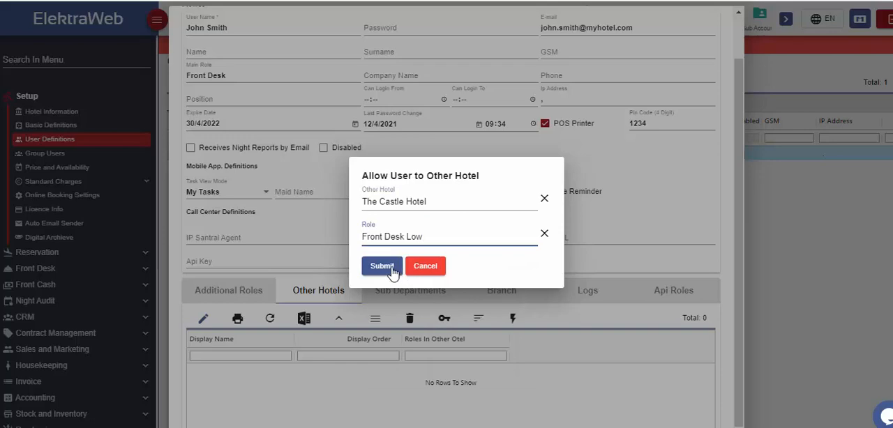
left_click(394, 271)
- Set the display order to 1 in the user's other hotels
left_click(512, 318)
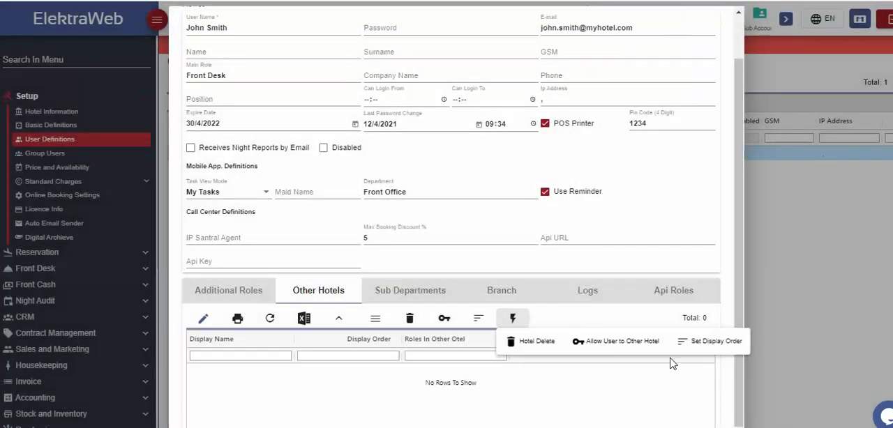
left_click(718, 352)
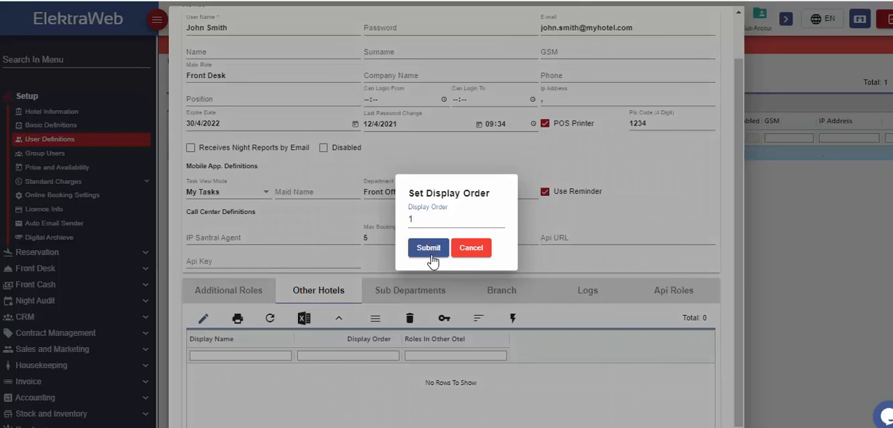
left_click(430, 248)
- Add Crm as a sub department in the user's record
left_click(404, 293)
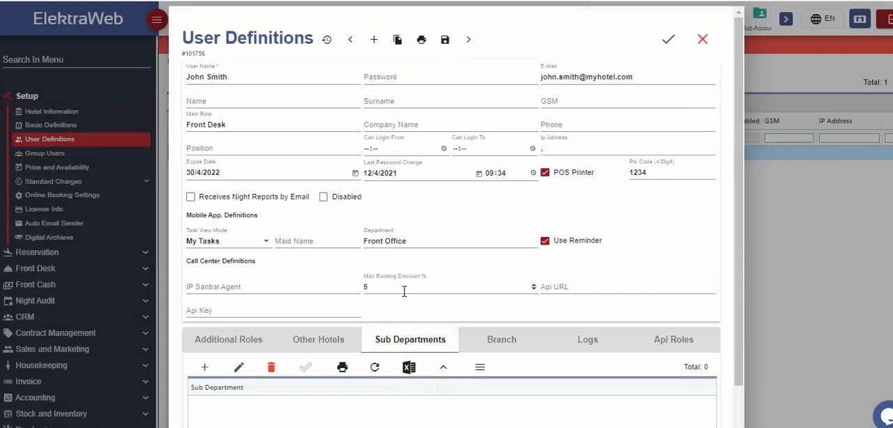
scroll(488, 310, "down", 1)
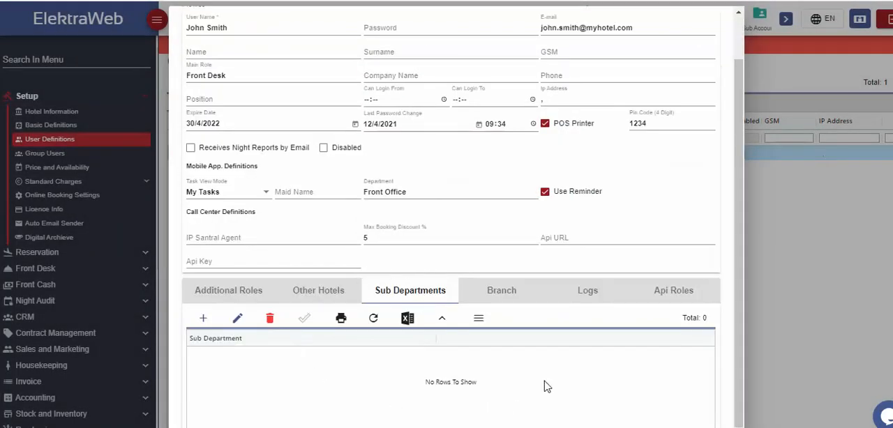
left_click(201, 322)
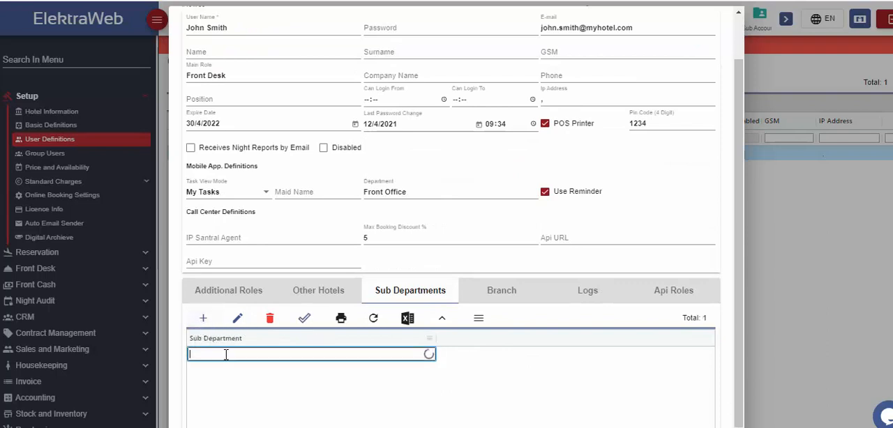
type("Crm")
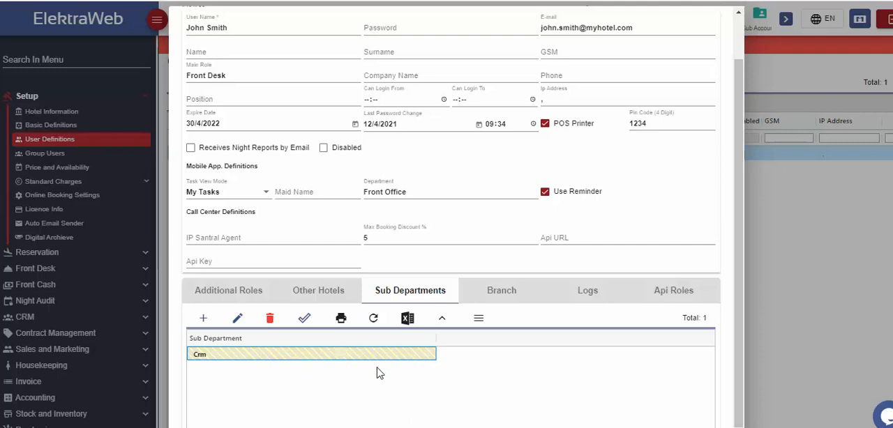
- Start a new entry in the user's branch list
left_click(497, 291)
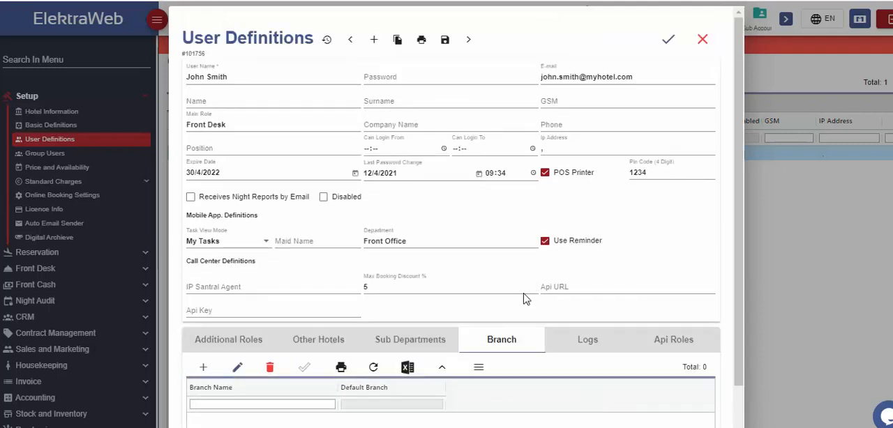
scroll(526, 299, "down", 1)
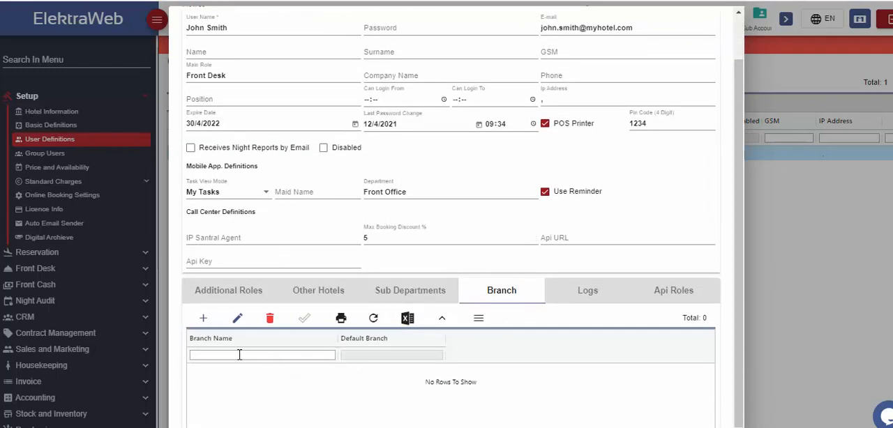
left_click(203, 318)
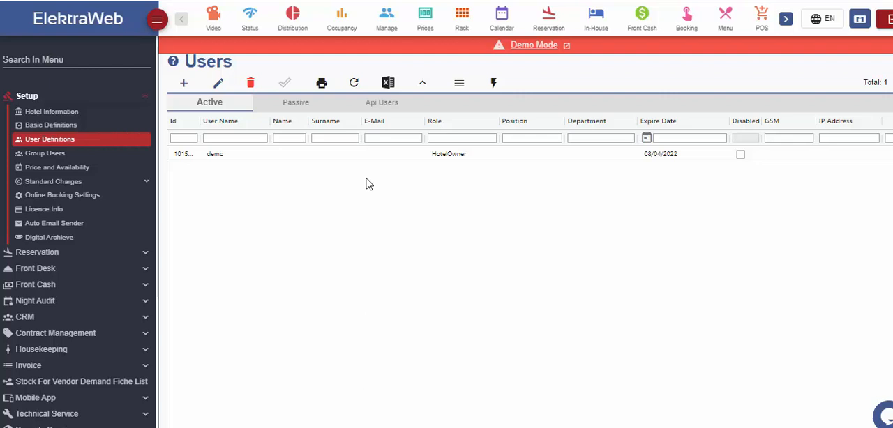
- Initiate two-factor authentication setup for the demo user and enter the authenticator app's verification code at login
left_click(428, 158)
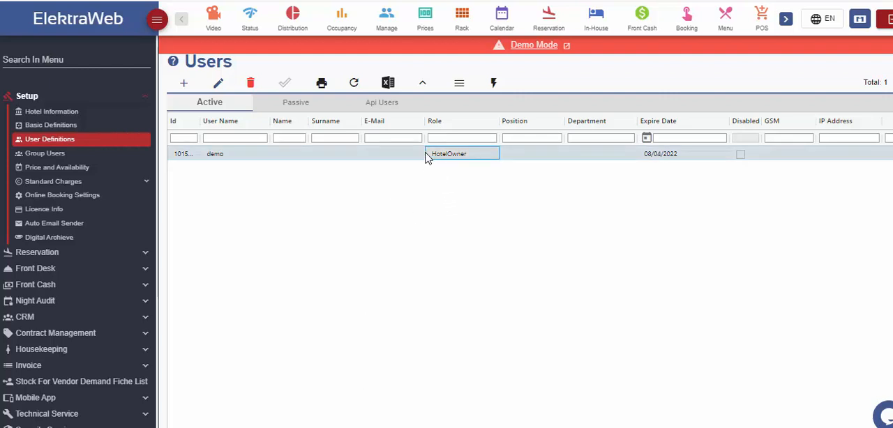
left_click(494, 84)
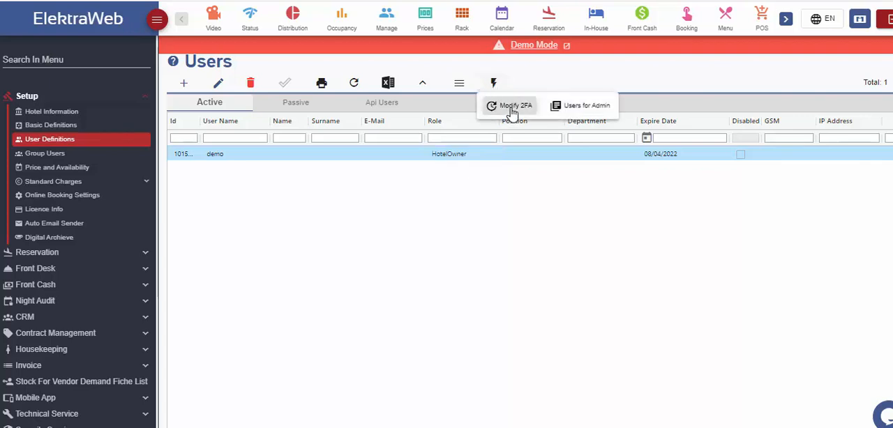
left_click(512, 108)
left_click(499, 227)
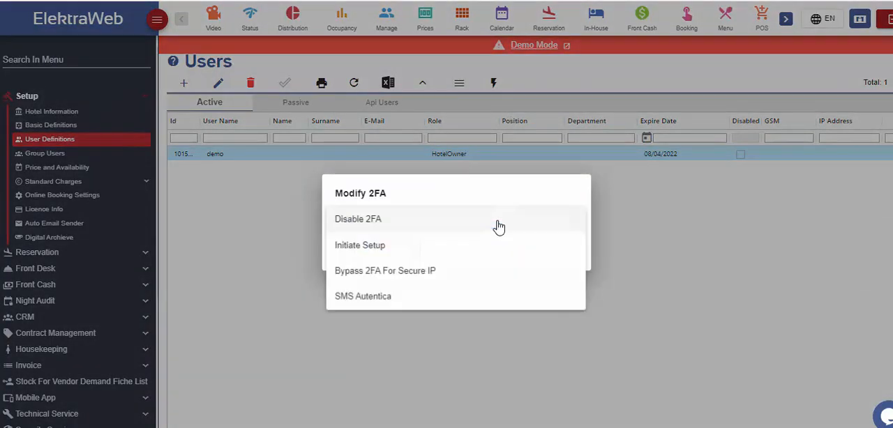
left_click(360, 246)
left_click(421, 256)
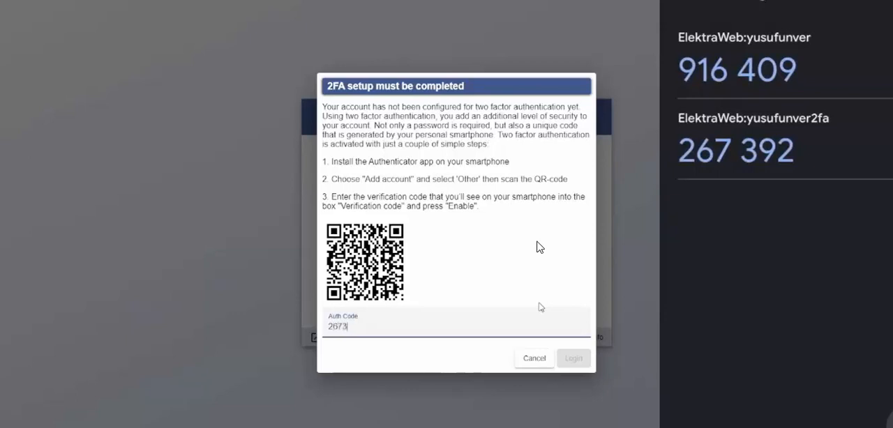
type("92")
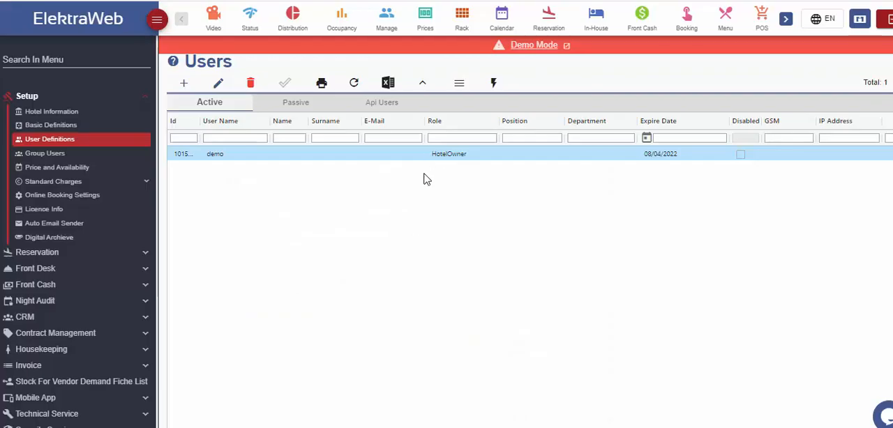
- Disable two-factor authentication for the demo user
left_click(493, 85)
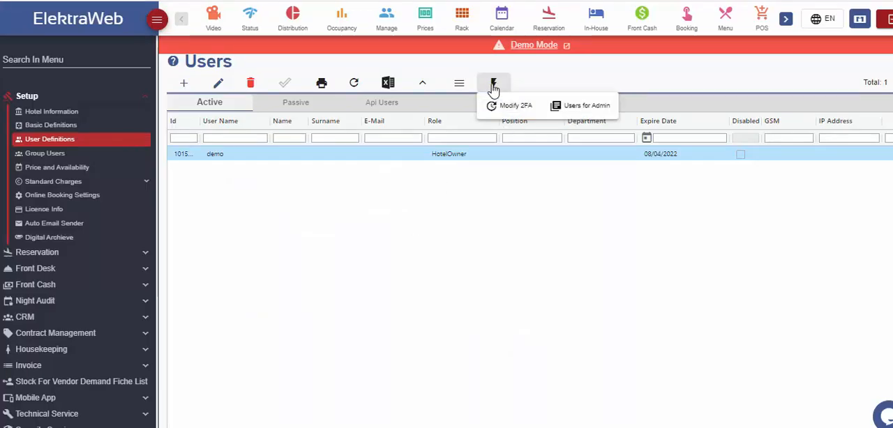
left_click(521, 112)
left_click(441, 233)
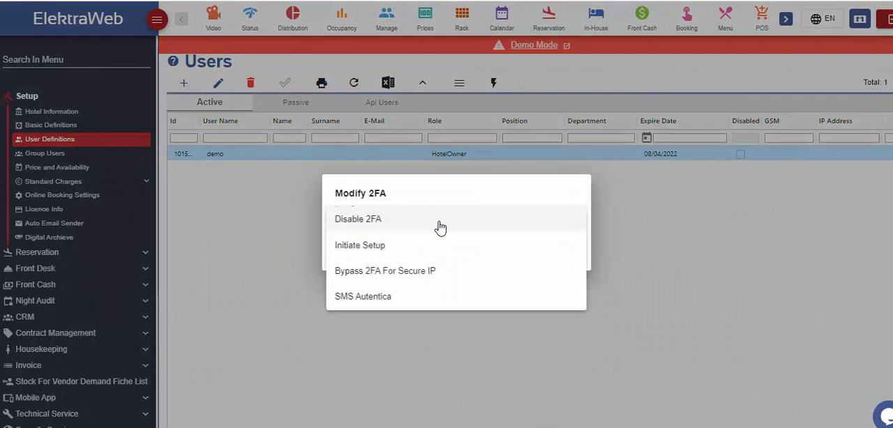
left_click(371, 222)
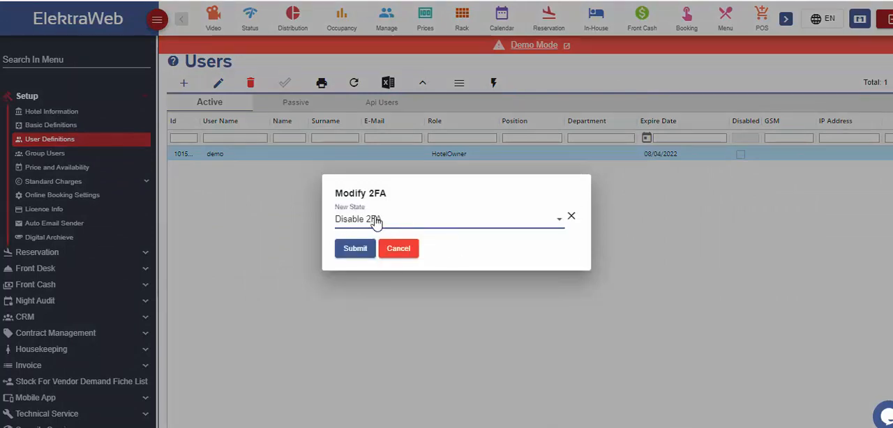
left_click(356, 248)
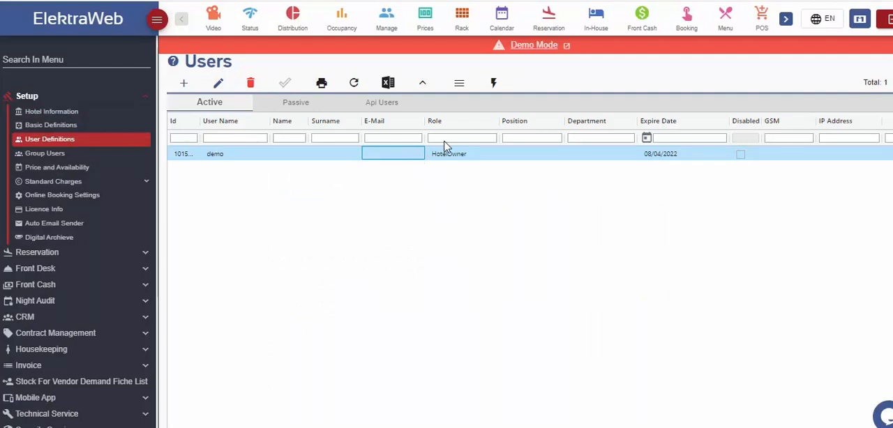
- Choose SMS Autentica as the new two-factor authentication state for the demo user
left_click(493, 83)
left_click(517, 108)
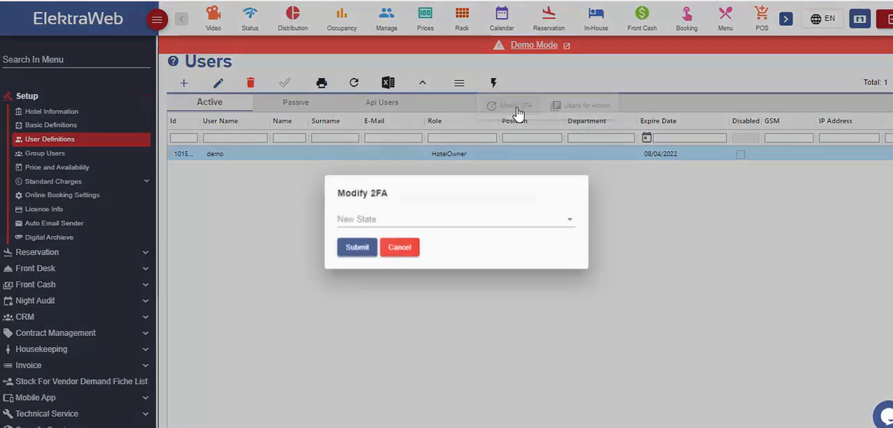
left_click(438, 229)
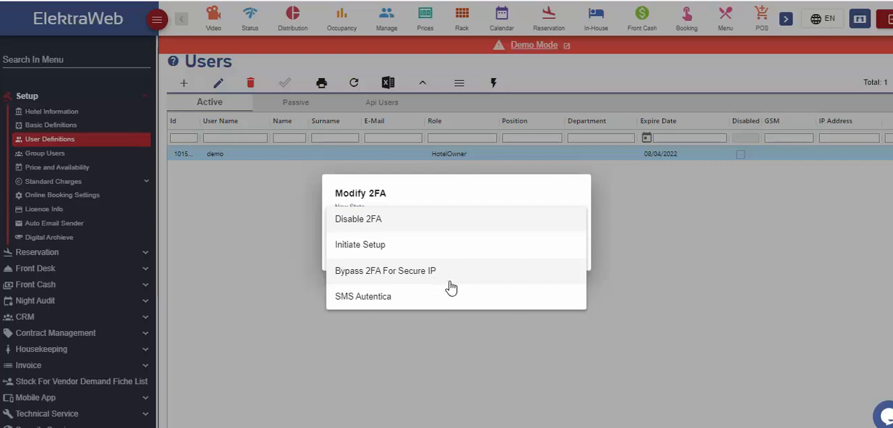
left_click(377, 305)
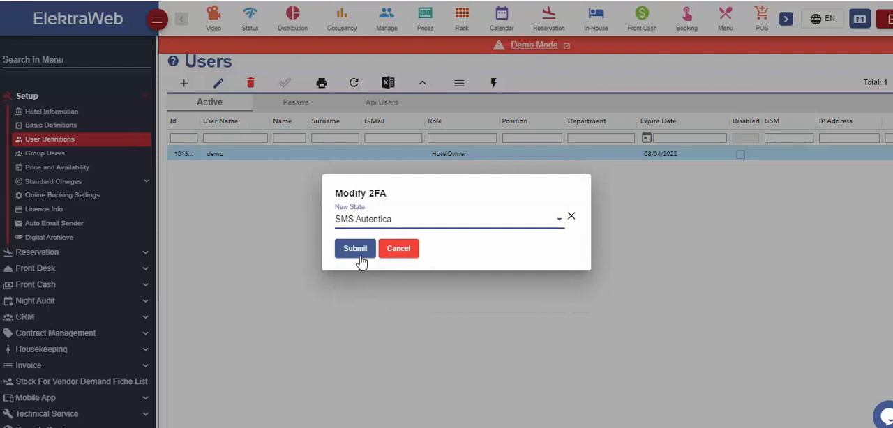